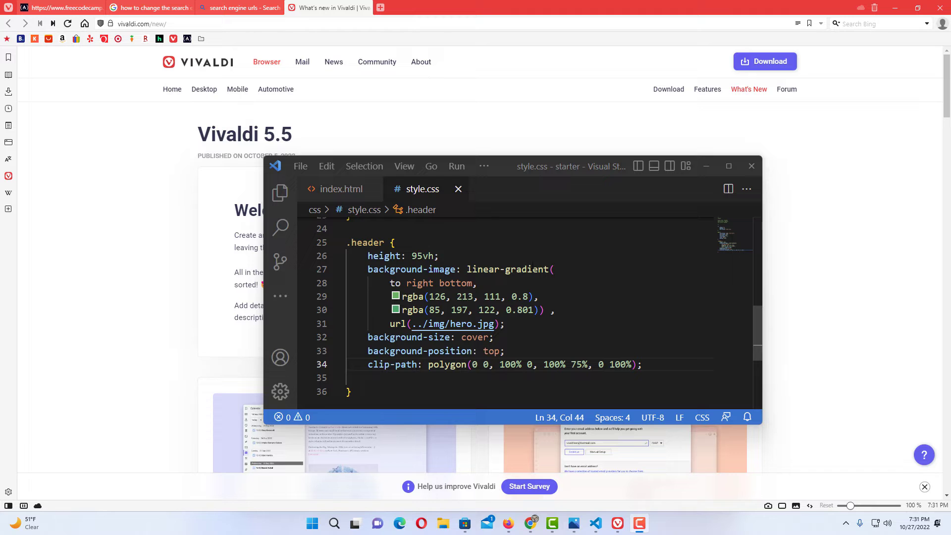
- Place the VS Code style.css window over the Vivaldi page, nudged slightly up and left
left_click_drag(532, 162, 515, 188)
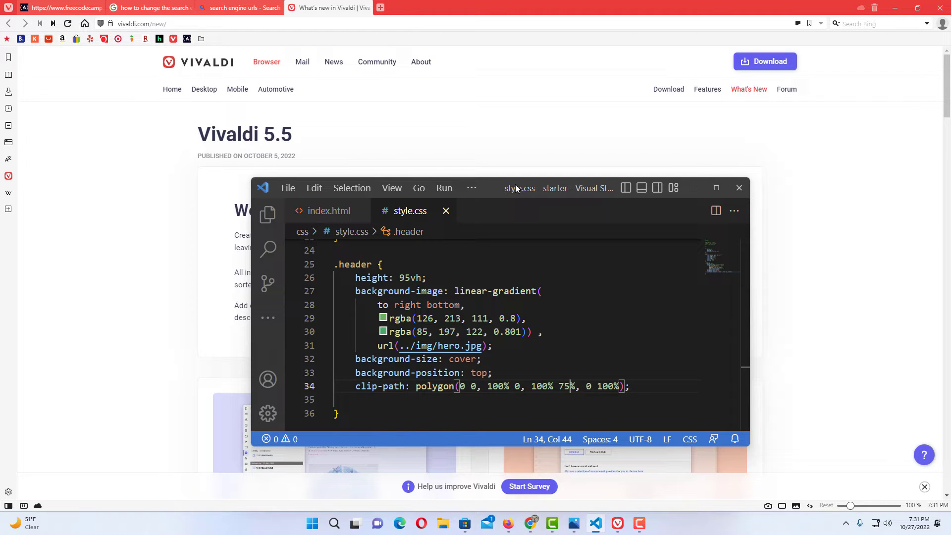
left_click(368, 143)
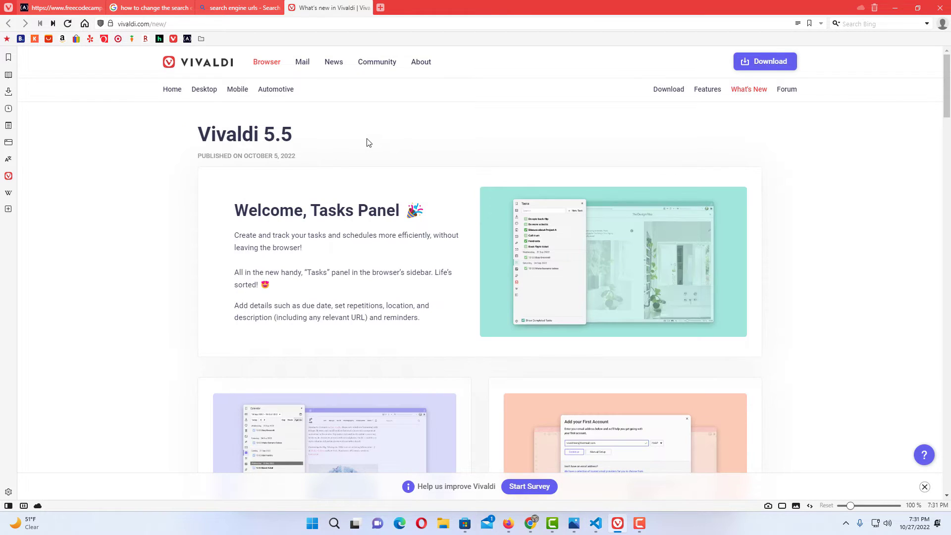
left_click(596, 523)
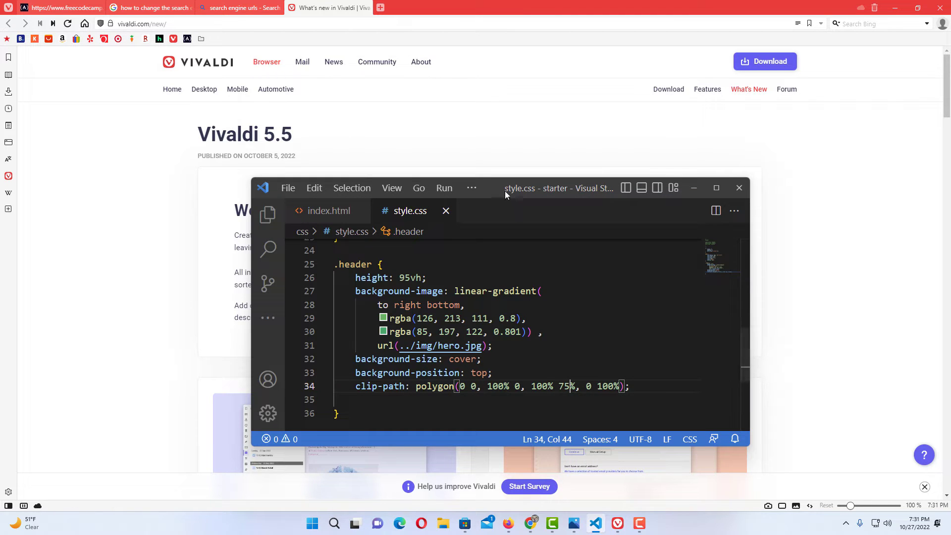
left_click_drag(504, 189, 502, 174)
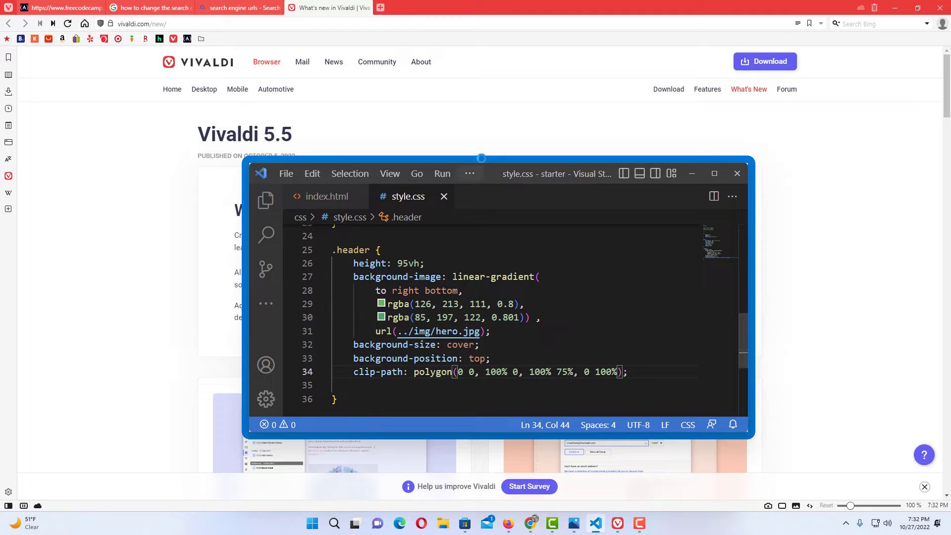
- Select the Vivaldi 5.5 heading to test focus, then move and enlarge the pinned VS Code window up-left
triple_click(477, 122)
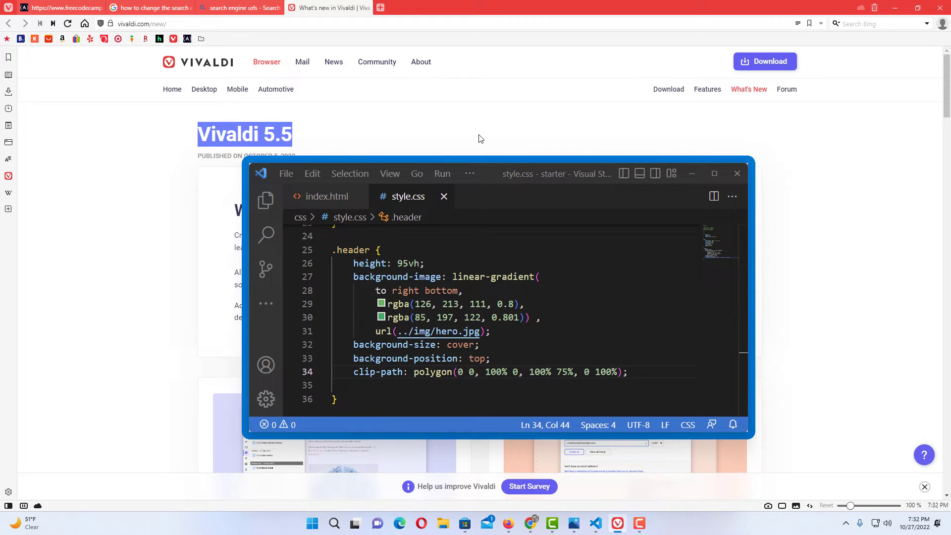
left_click(490, 140)
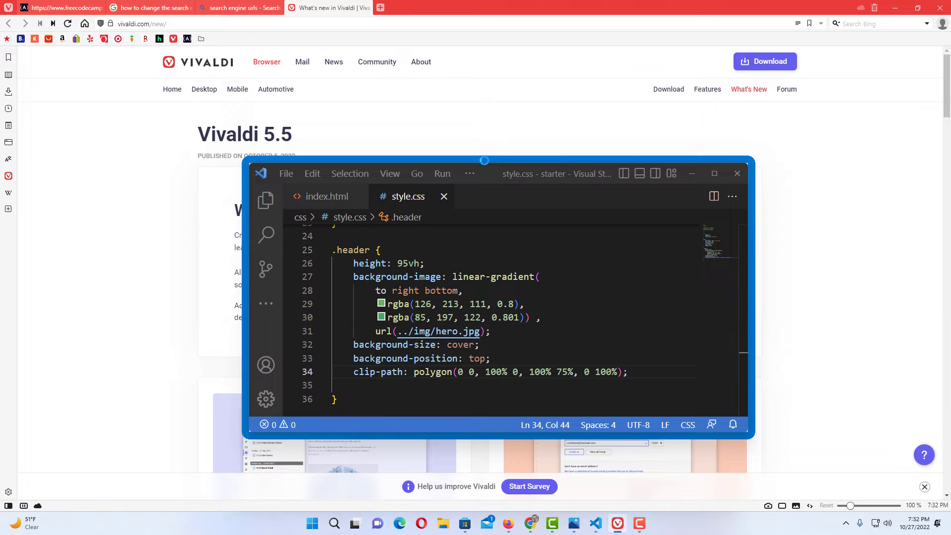
left_click_drag(490, 172, 511, 166)
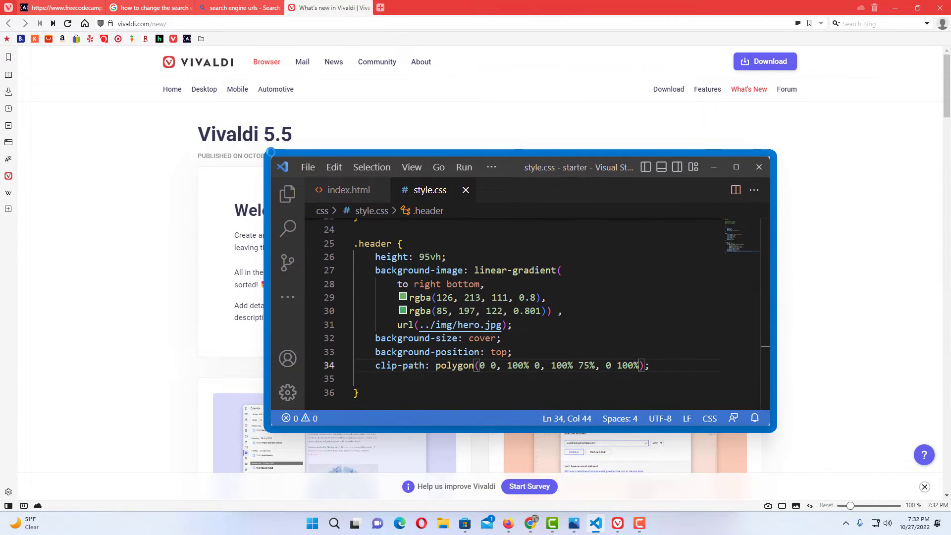
left_click_drag(272, 160, 203, 122)
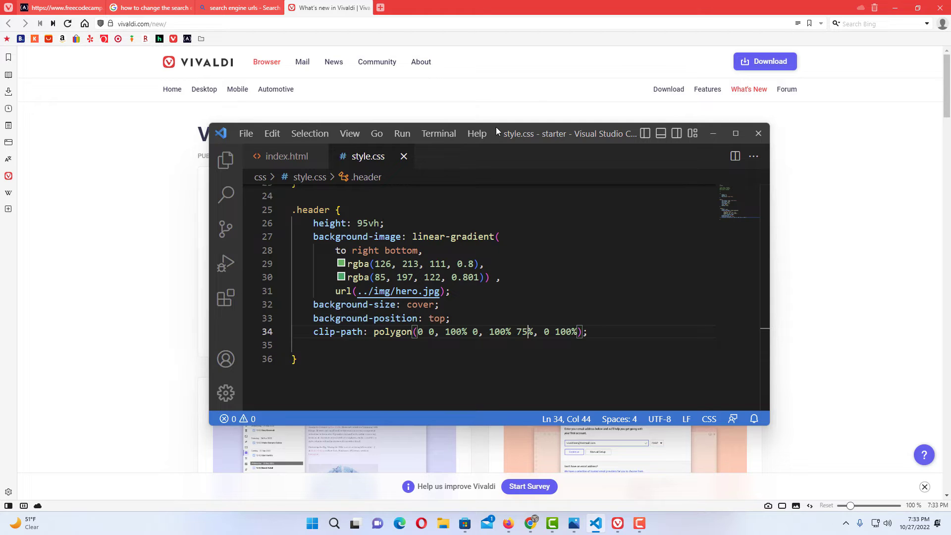
- Minimize Vivaldi and VS Code and close the Microsoft Store window
left_click(507, 105)
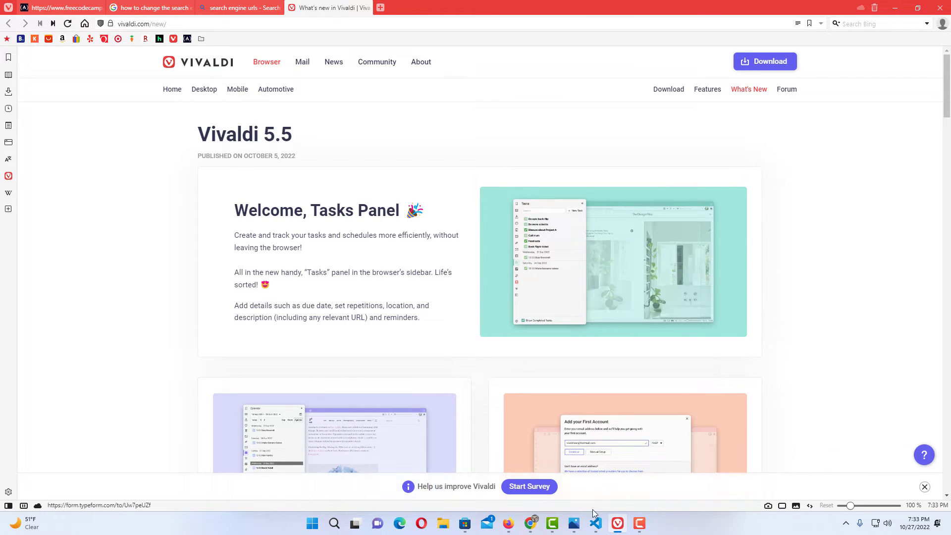
left_click(893, 9)
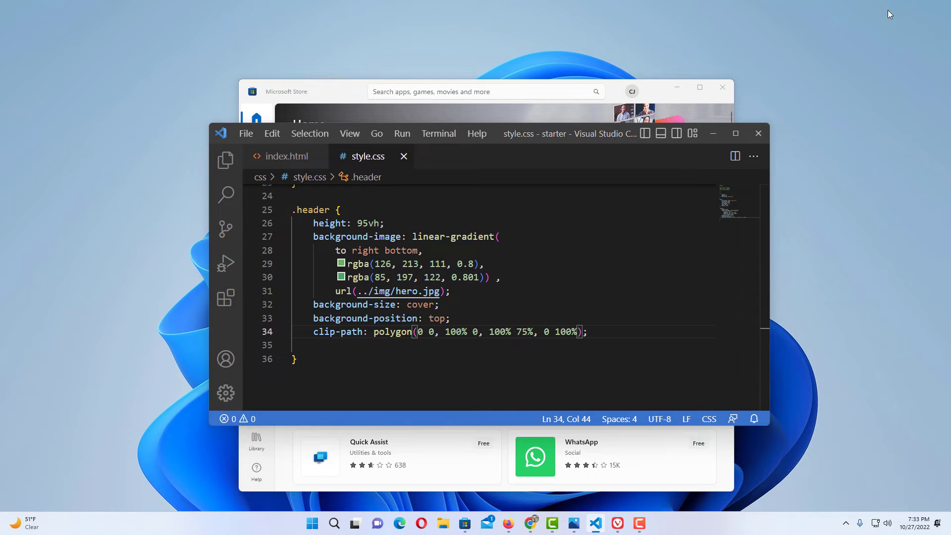
left_click(720, 133)
left_click(722, 87)
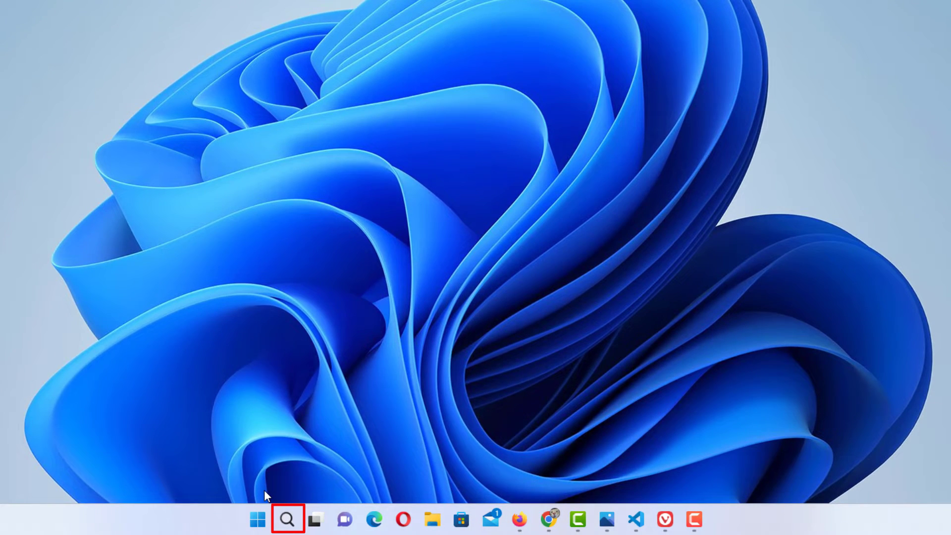
- Search Windows for 'store' and open Microsoft Store from Best match
left_click(287, 521)
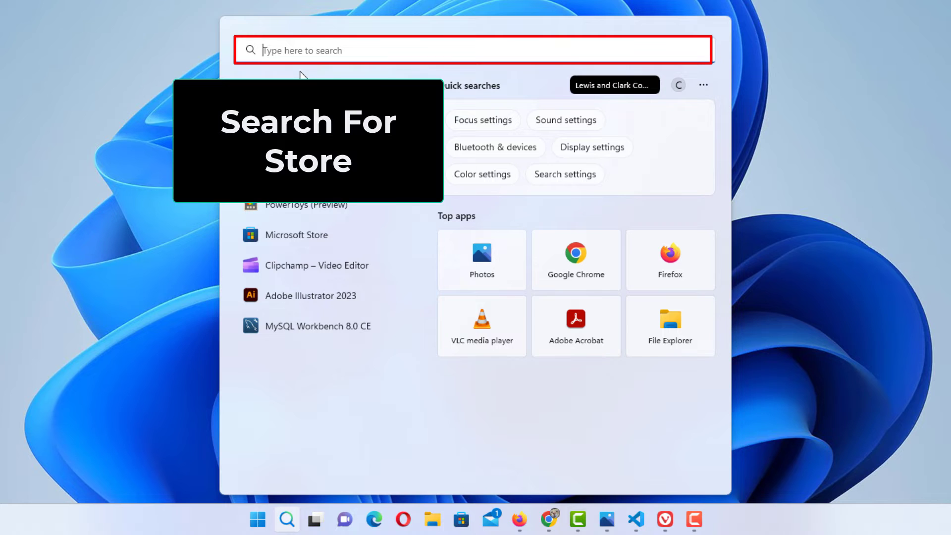
type("store")
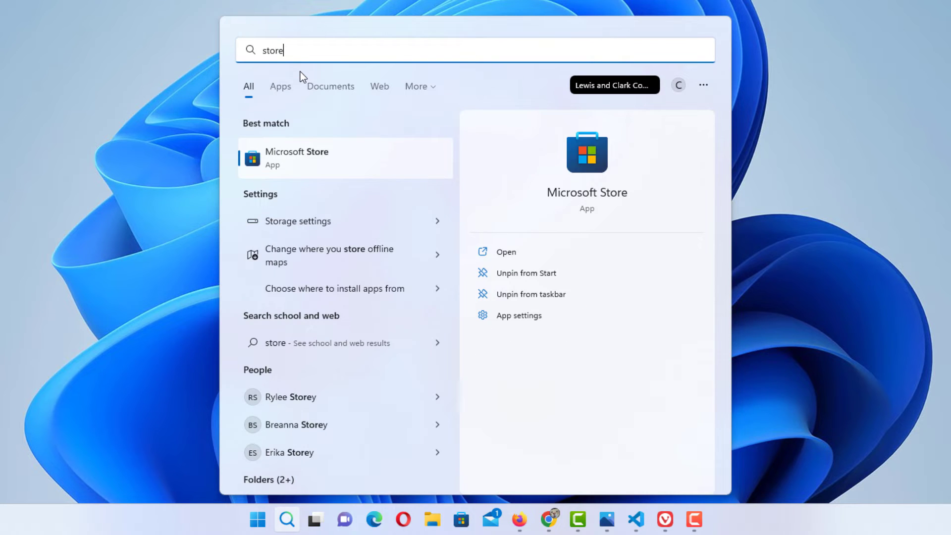
left_click(565, 211)
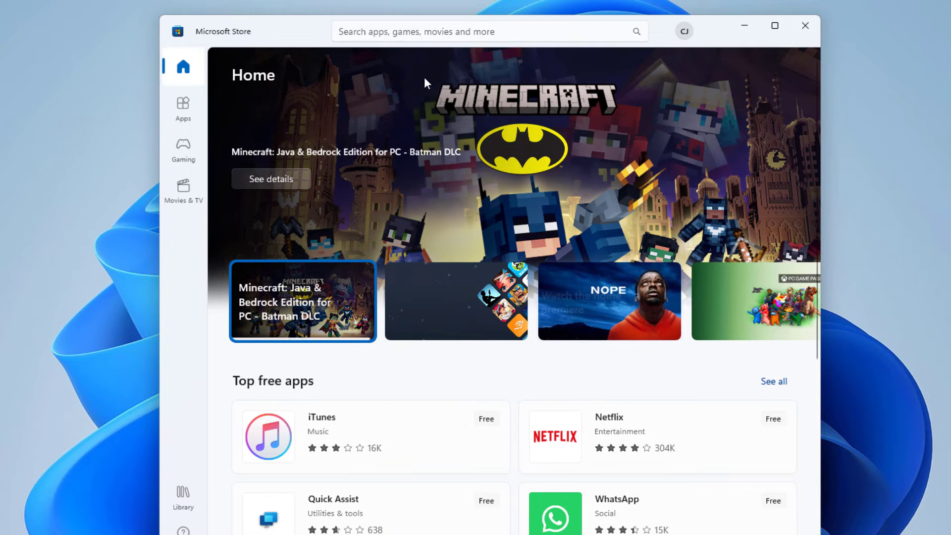
- Search the Store for 'Powertoys' and install Microsoft PowerToys
left_click(374, 32)
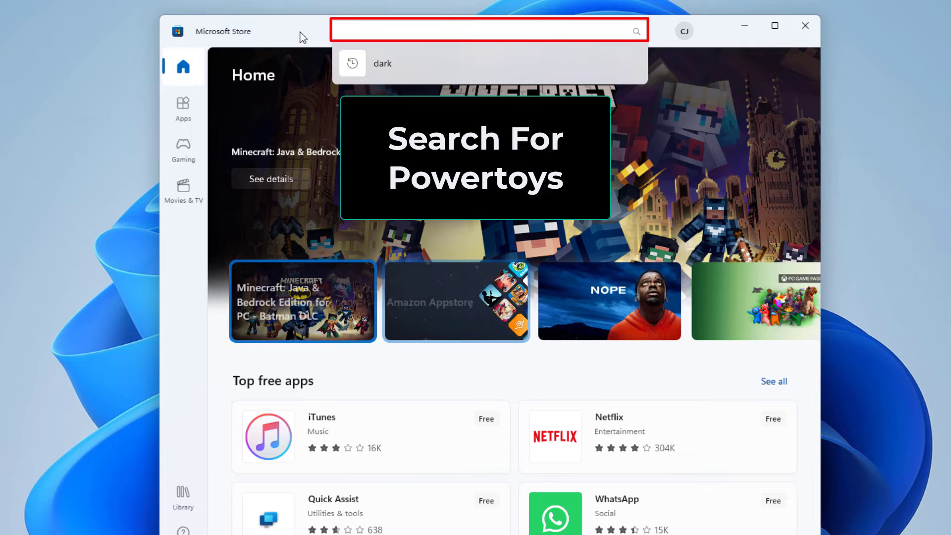
type("Powr")
key("BackSpace")
type("e")
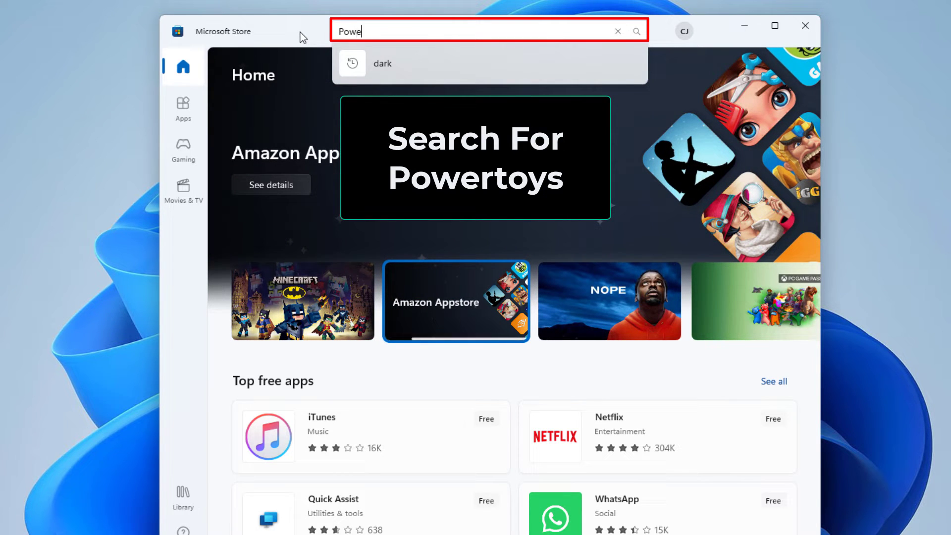
type("rtoys")
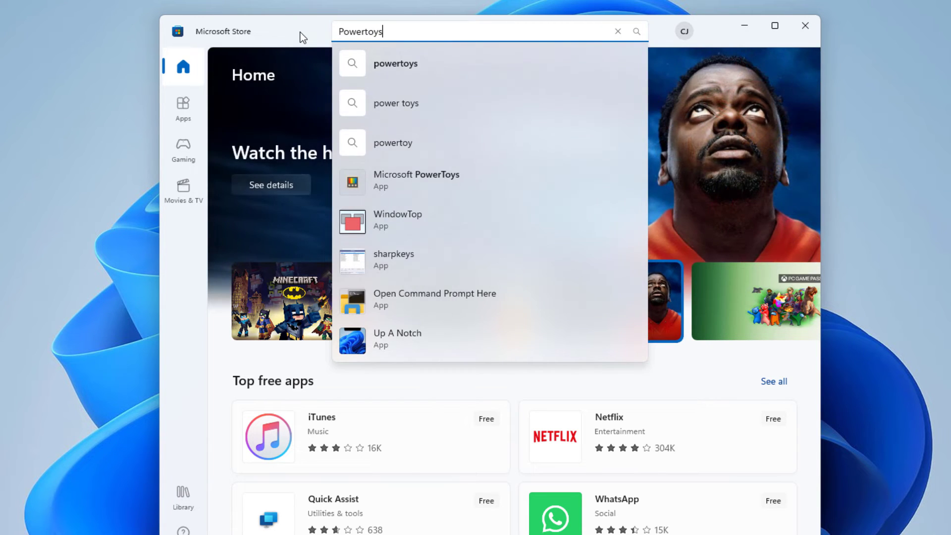
key("Return")
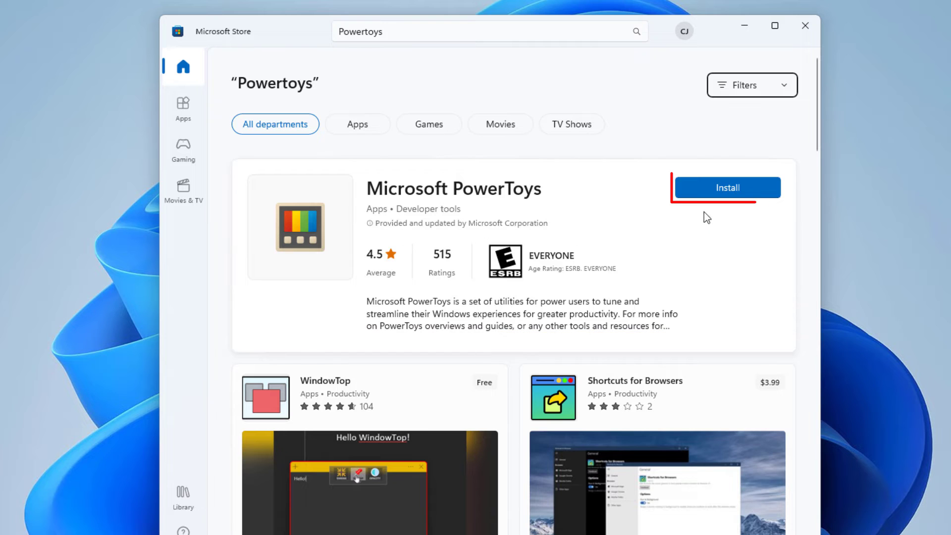
left_click(735, 196)
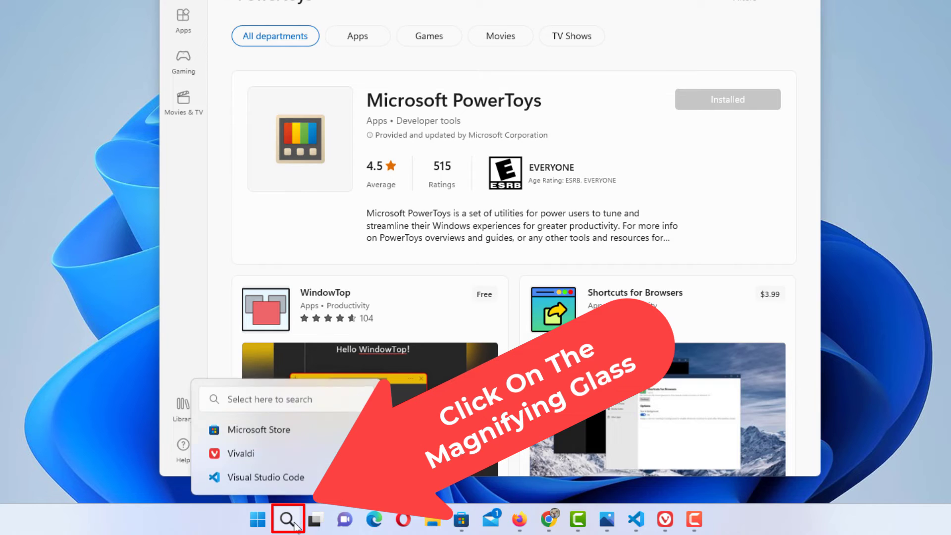
- Search Windows for 'powertoys' and launch PowerToys (Preview)
left_click(297, 514)
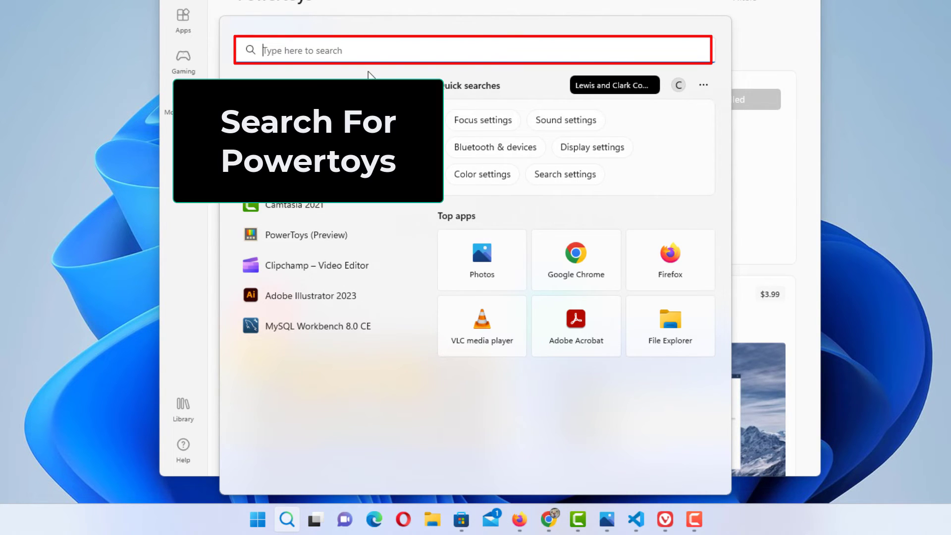
type("powertoys")
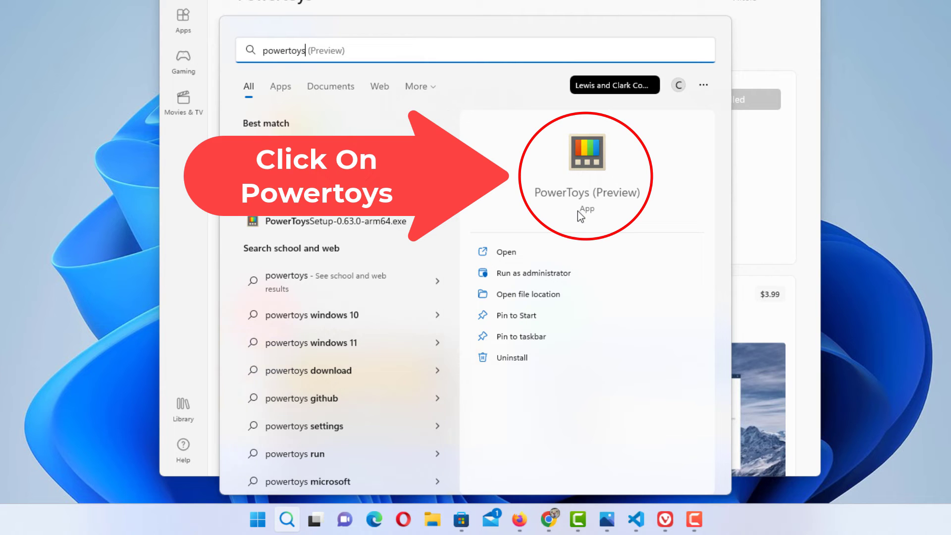
left_click(584, 195)
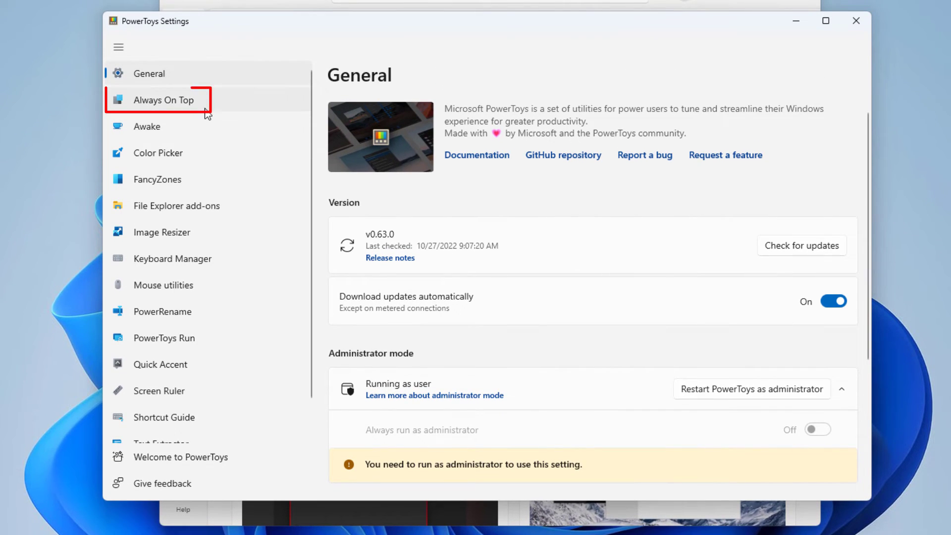
- Confirm the Always On Top utility is enabled, then close PowerToys Settings
left_click(204, 108)
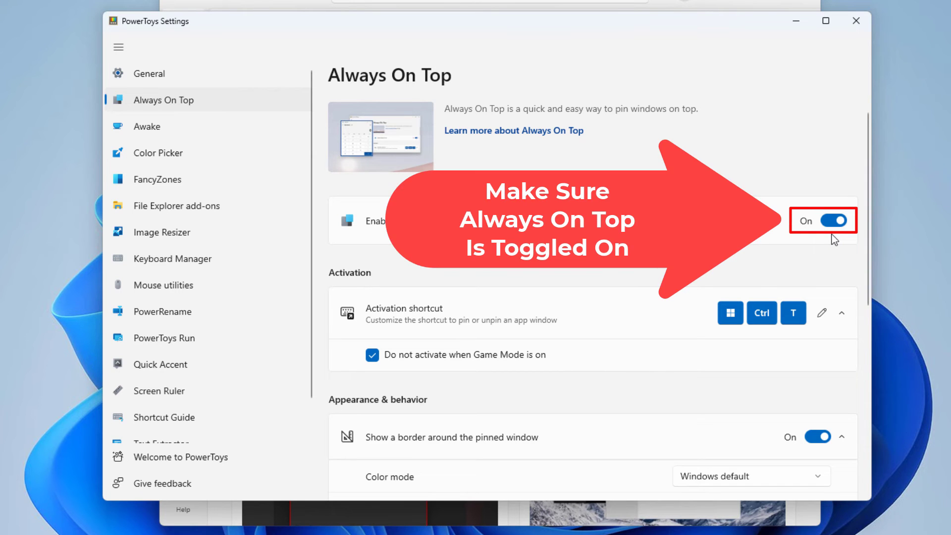
left_click(856, 22)
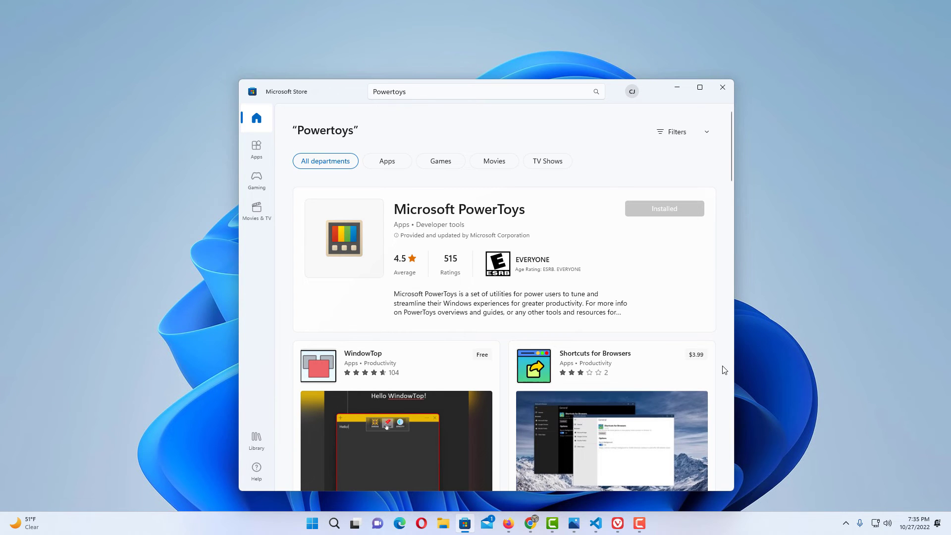
- Bring Vivaldi forward, then bring the VS Code style.css window back in front of it
left_click(622, 528)
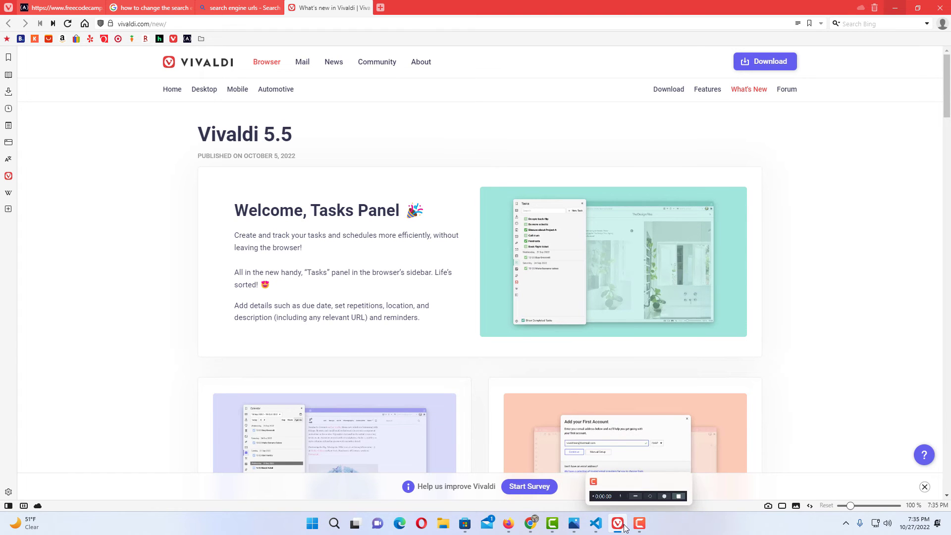
left_click(595, 523)
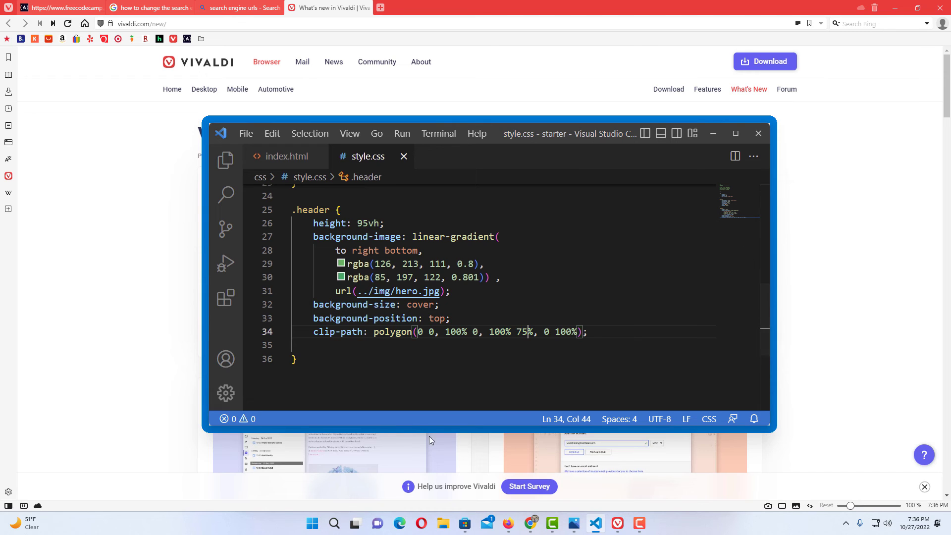
- Unpin the VS Code window with Win+Ctrl+T and check that Vivaldi can now cover it
left_click(543, 72)
left_click(541, 75)
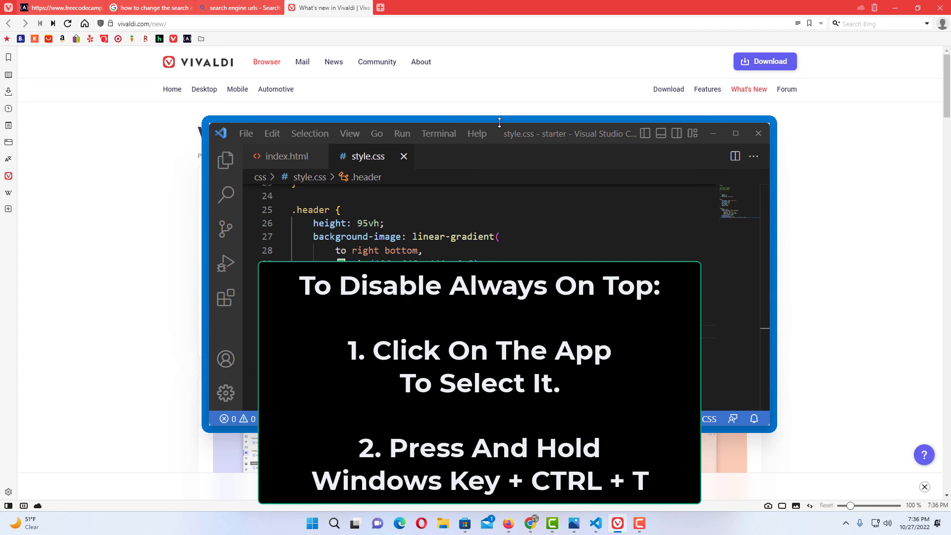
left_click(499, 123)
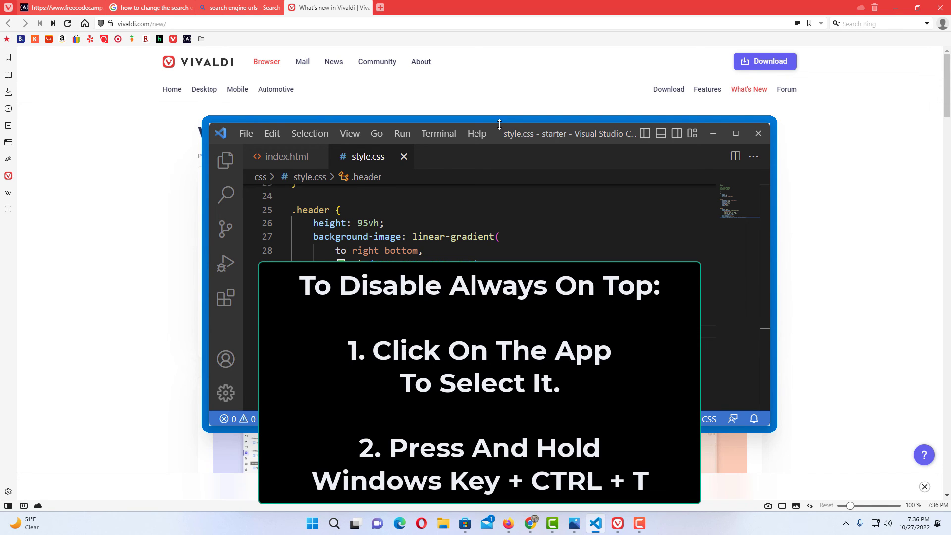
key("super+ctrl+t")
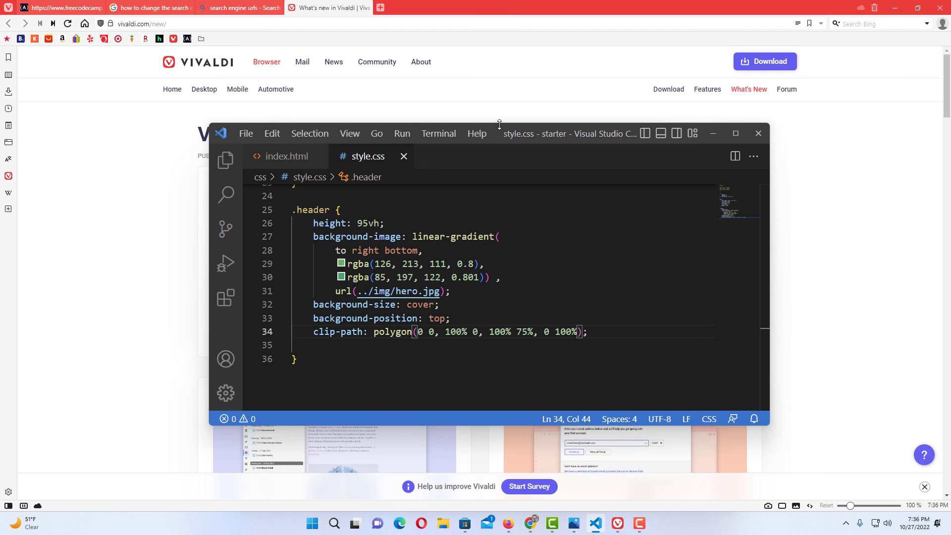
left_click(508, 90)
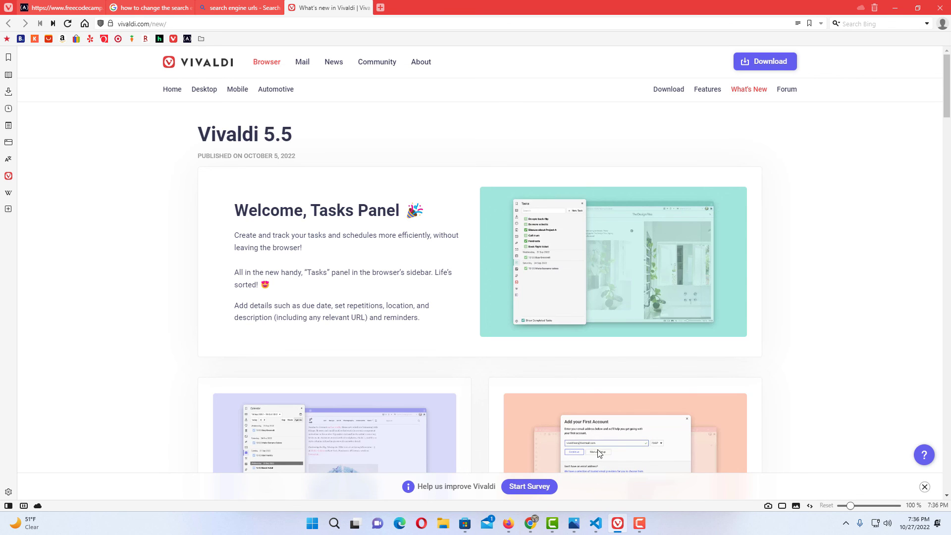
left_click(602, 525)
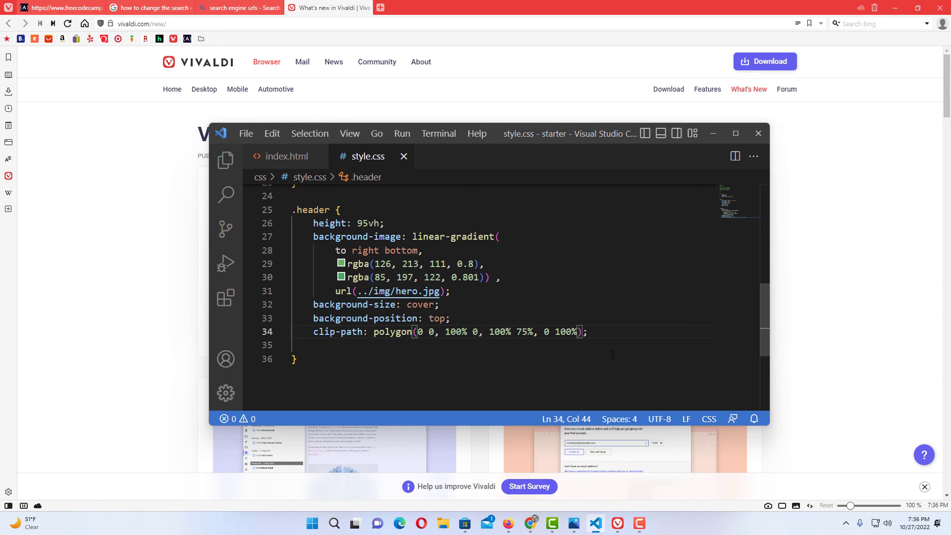